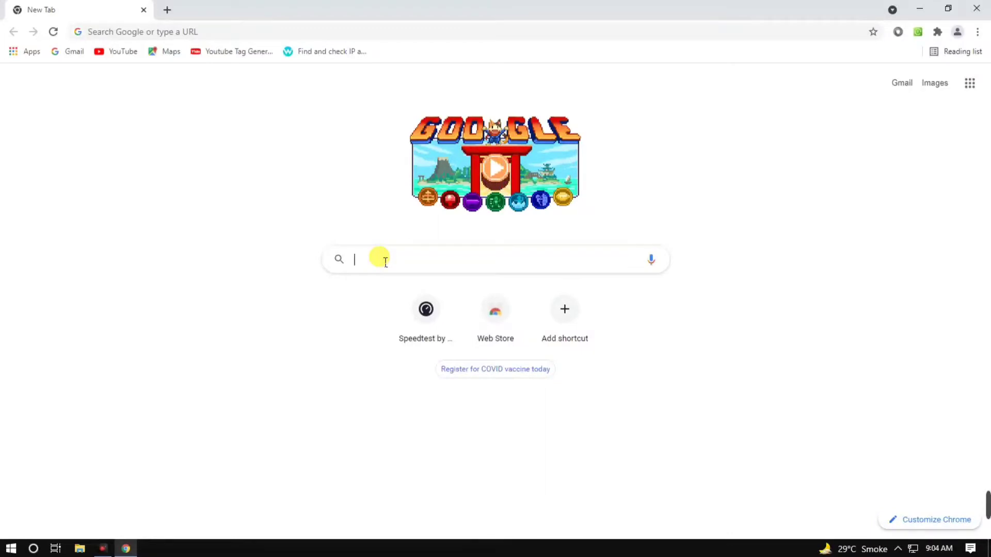
Open the speedtest.net website from the new tab's search box.
type("speed")
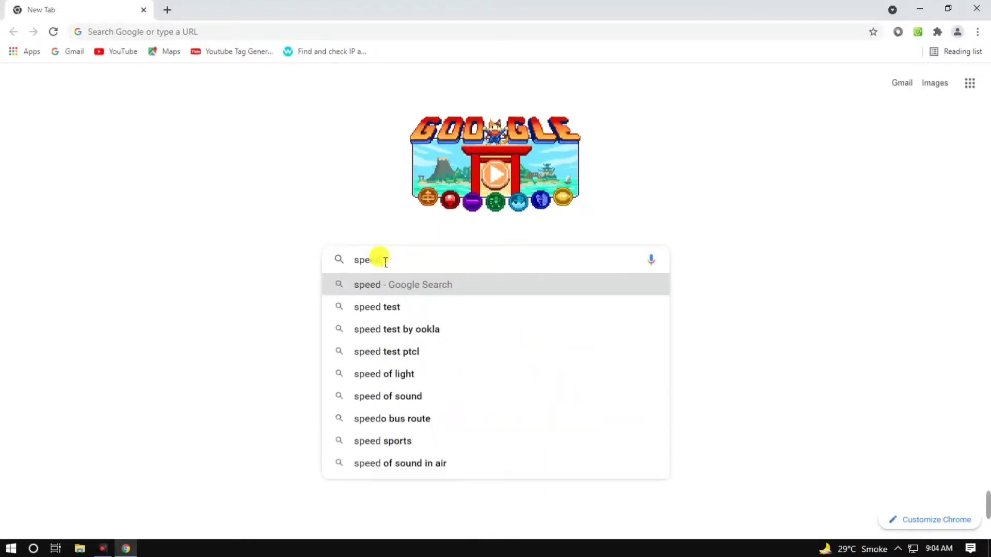
type("test")
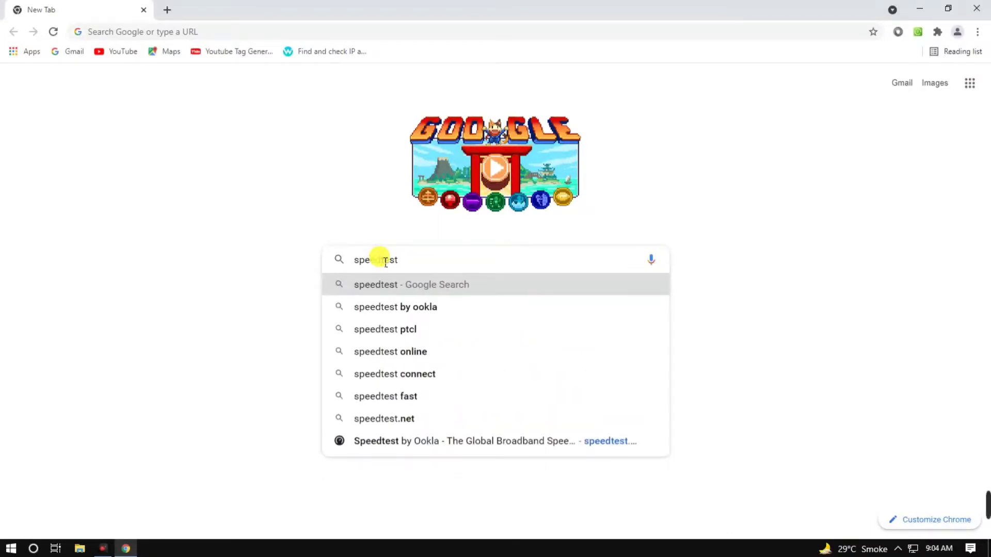
type(".net")
key("Return")
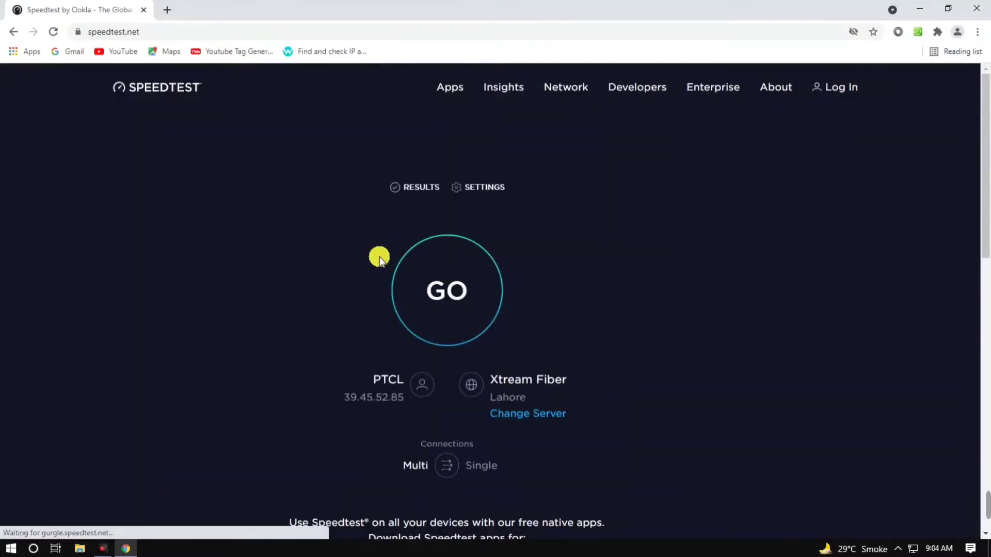
Look over the Speedtest home page and open its Developers page for Speedtest CLI.
scroll(380, 256, "down", 3)
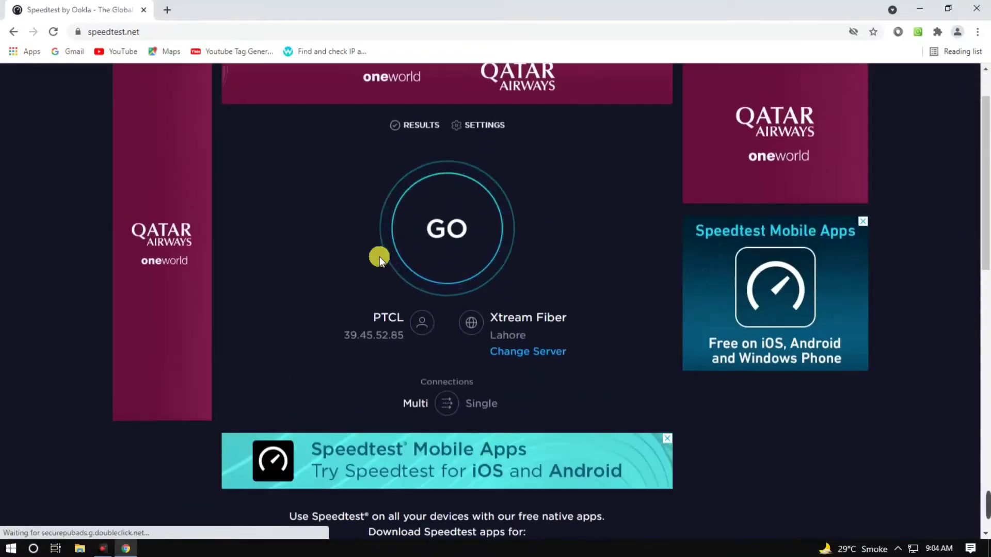
scroll(380, 256, "down", 10)
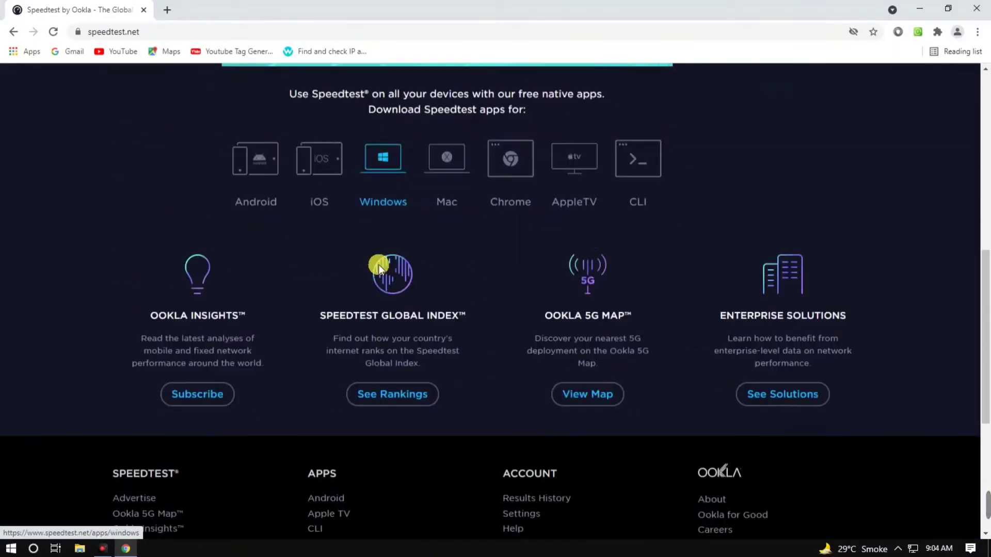
scroll(379, 263, "down", 3)
scroll(378, 264, "up", 6)
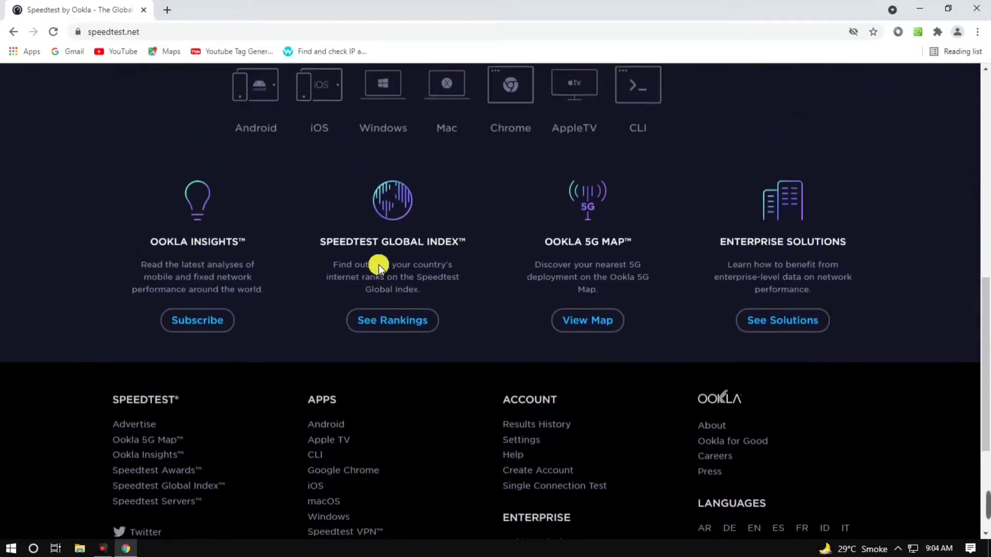
scroll(378, 264, "up", 8)
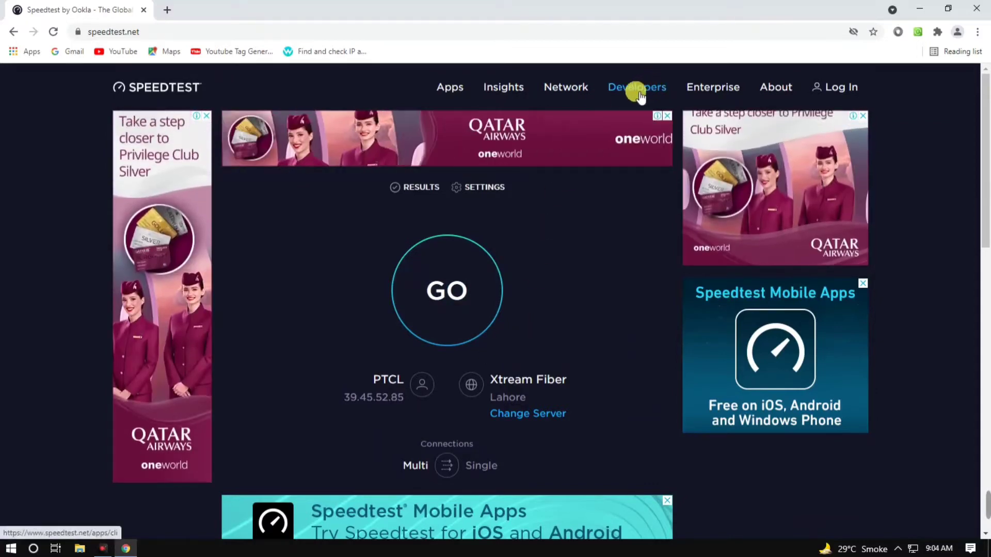
left_click(645, 95)
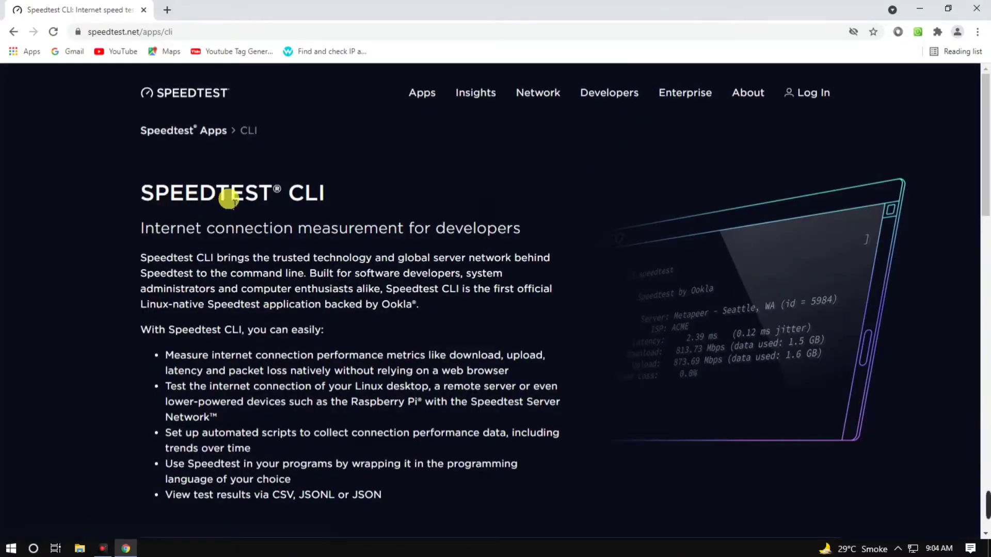
Download the Windows x86_64 version of Speedtest CLI.
left_click_drag(292, 194, 342, 196)
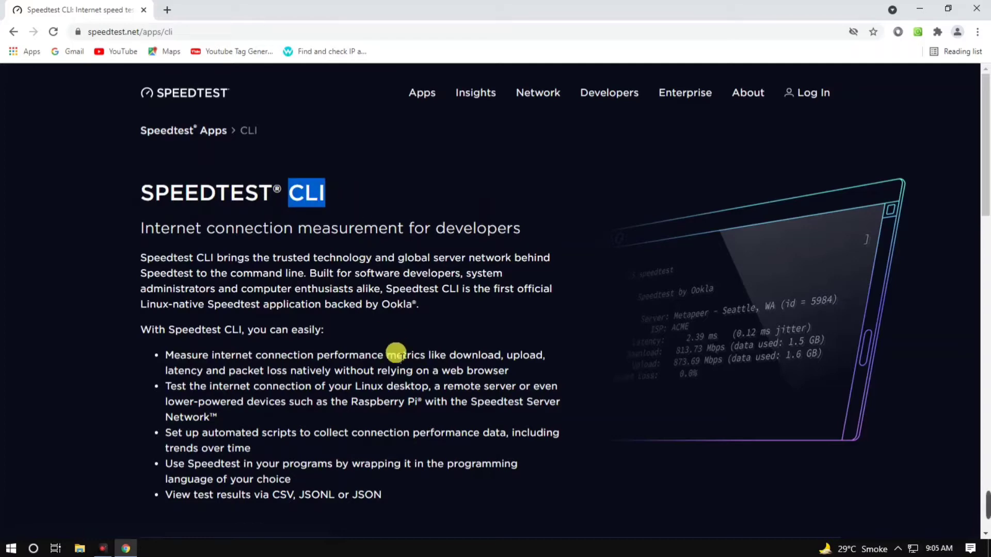
scroll(455, 486, "down", 1)
scroll(454, 486, "down", 6)
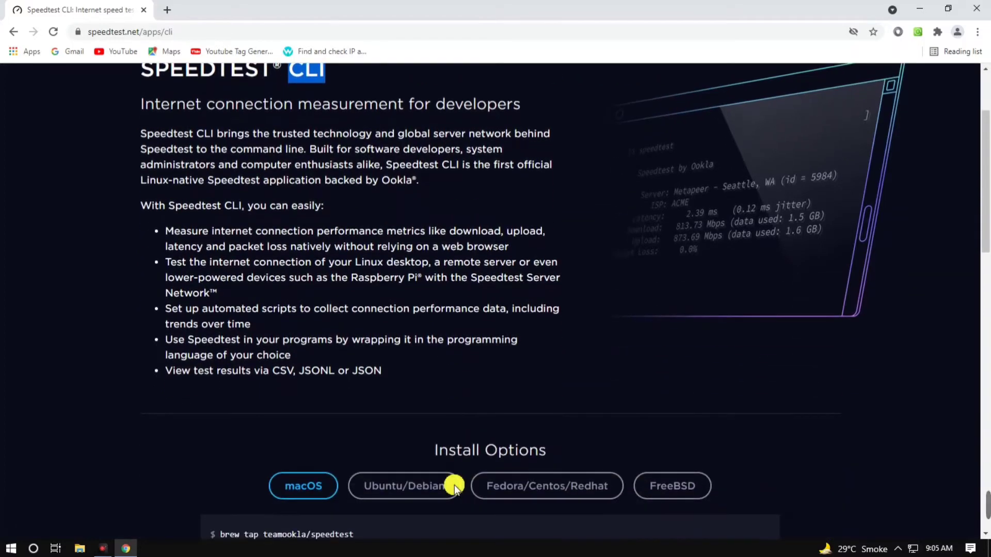
scroll(455, 485, "down", 3)
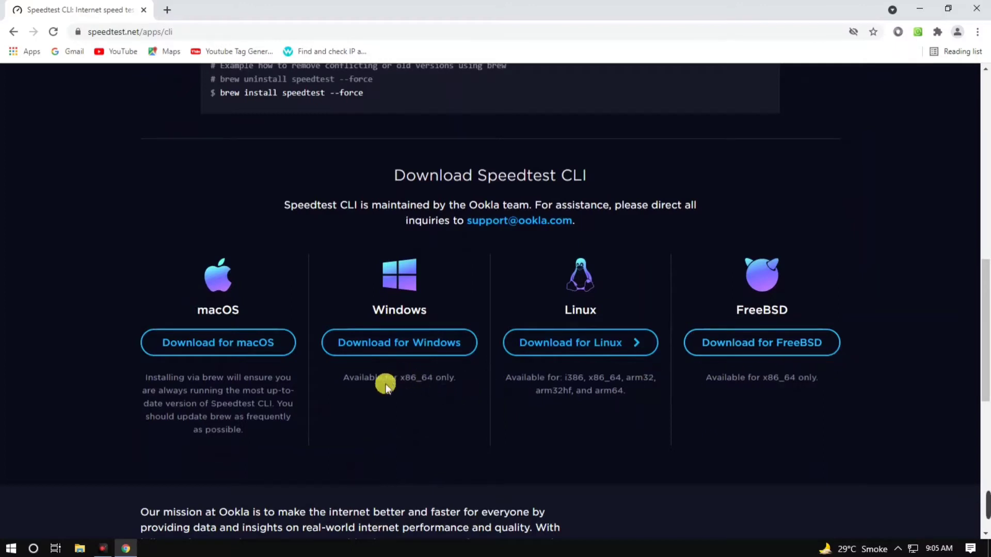
double_click(429, 380)
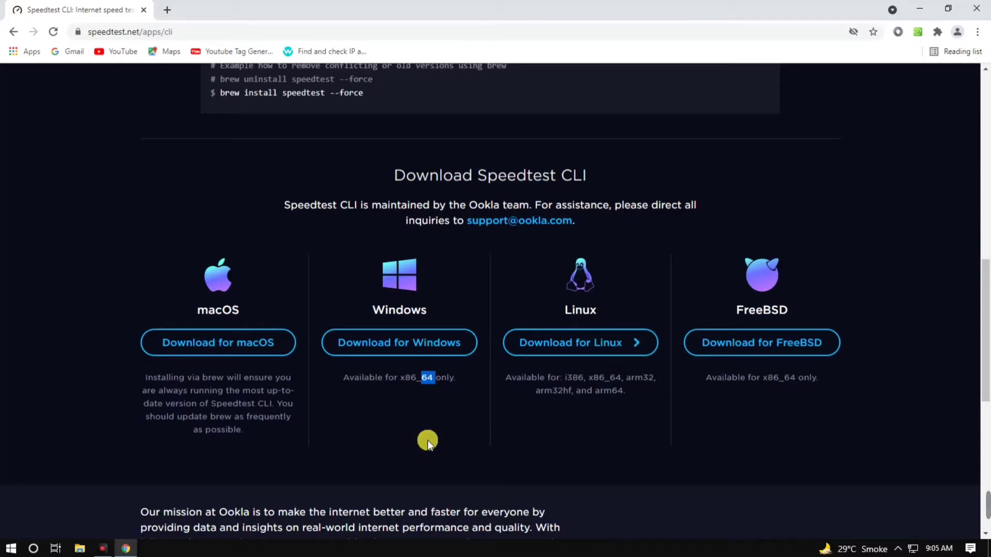
left_click(447, 344)
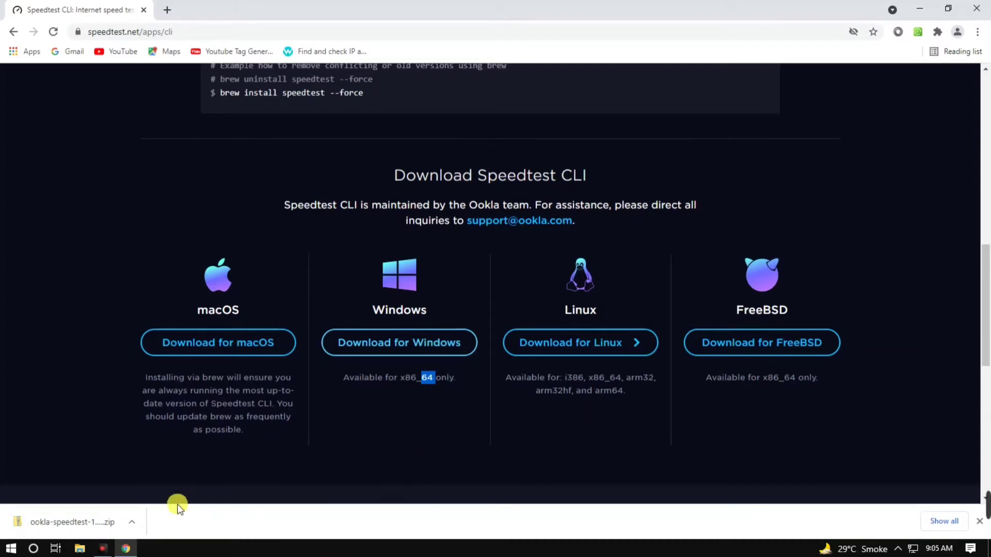
Show the downloaded ookla-speedtest zip in its folder, minimize the browser and extend the folder window to full height.
left_click(137, 522)
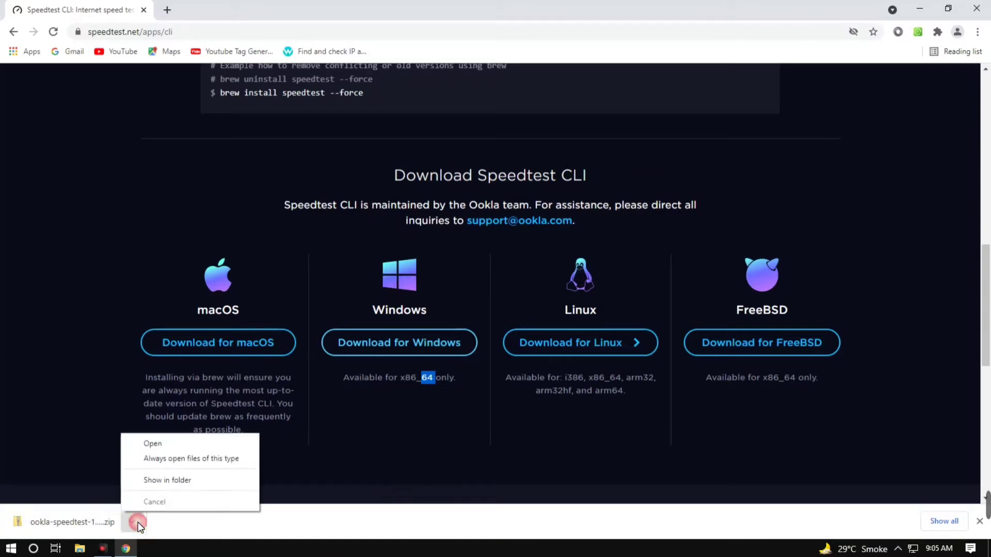
left_click(180, 484)
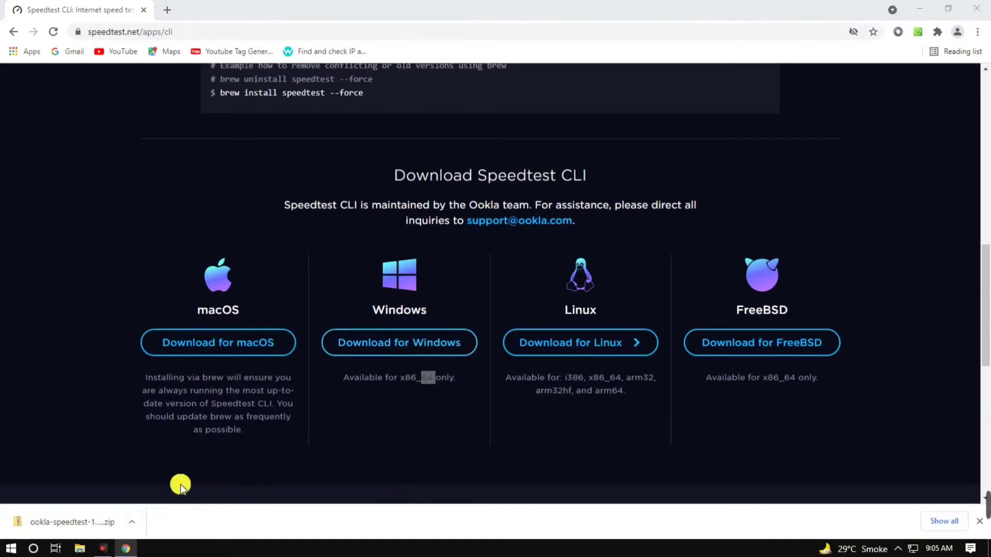
left_click(921, 10)
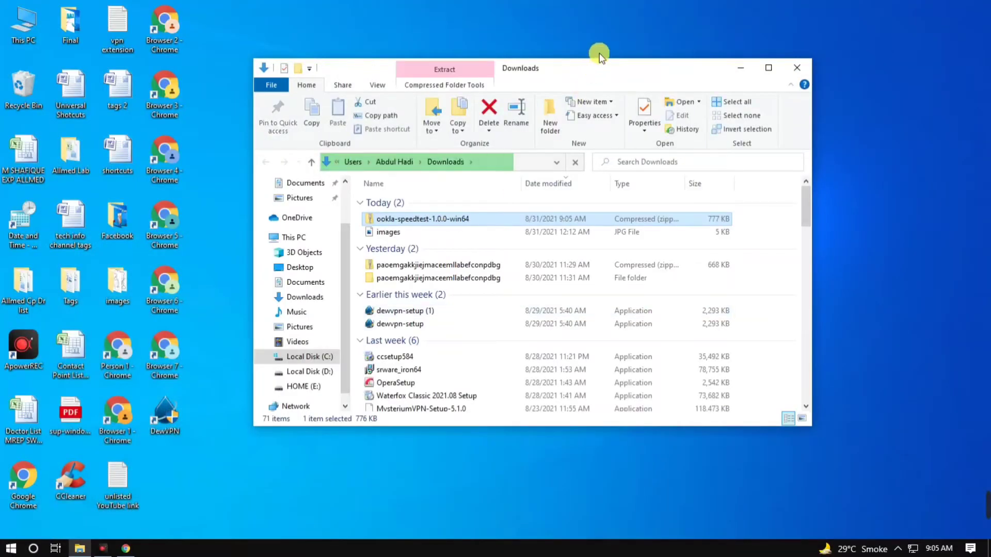
left_click_drag(592, 59, 592, 1)
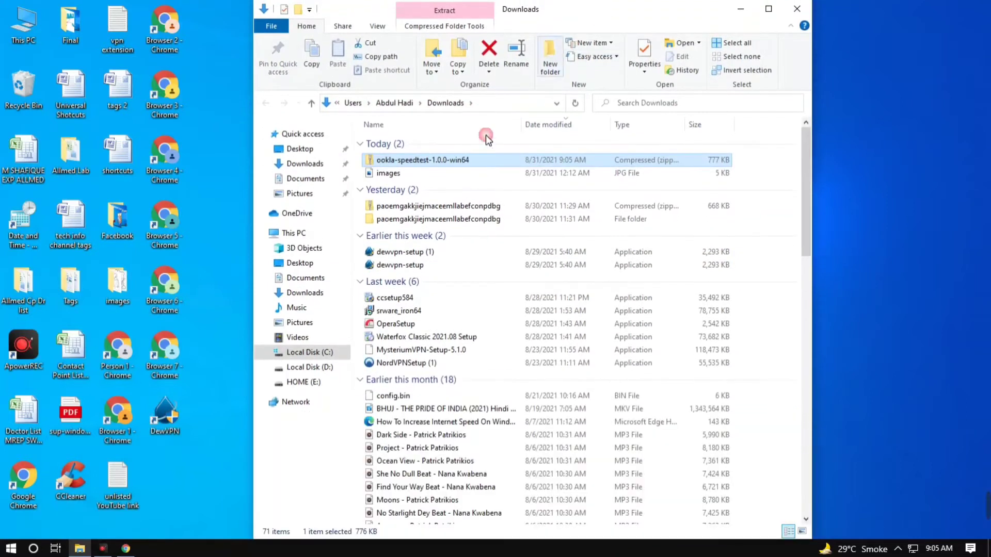
Extract the ookla-speedtest-1.0.0-win64 zip to the suggested folder in Downloads and close the original Downloads window.
double_click(489, 161)
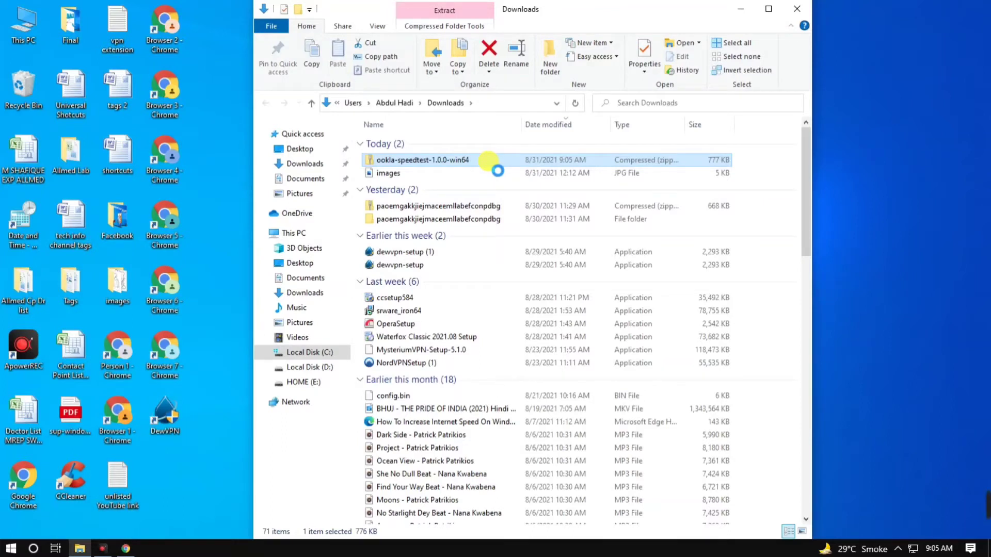
right_click(489, 161)
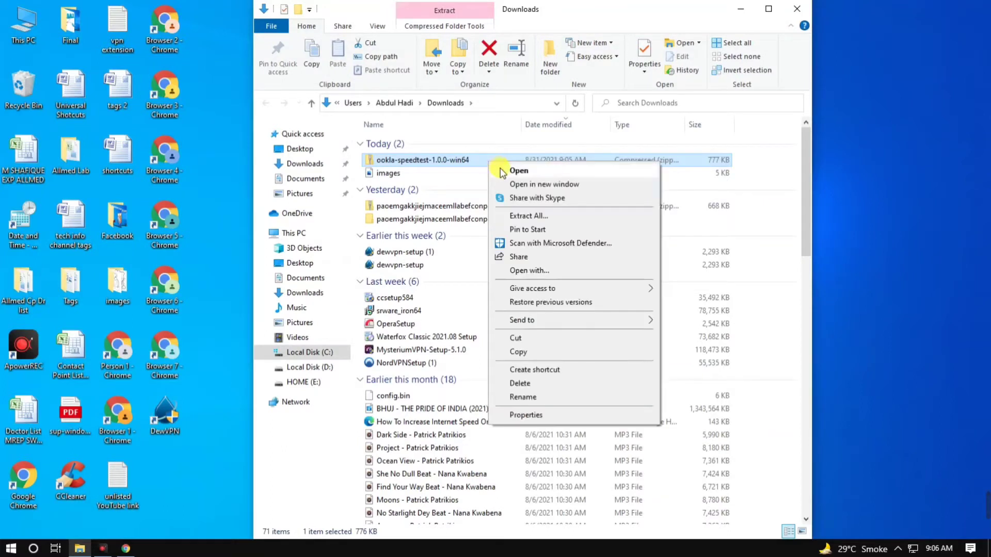
left_click(523, 214)
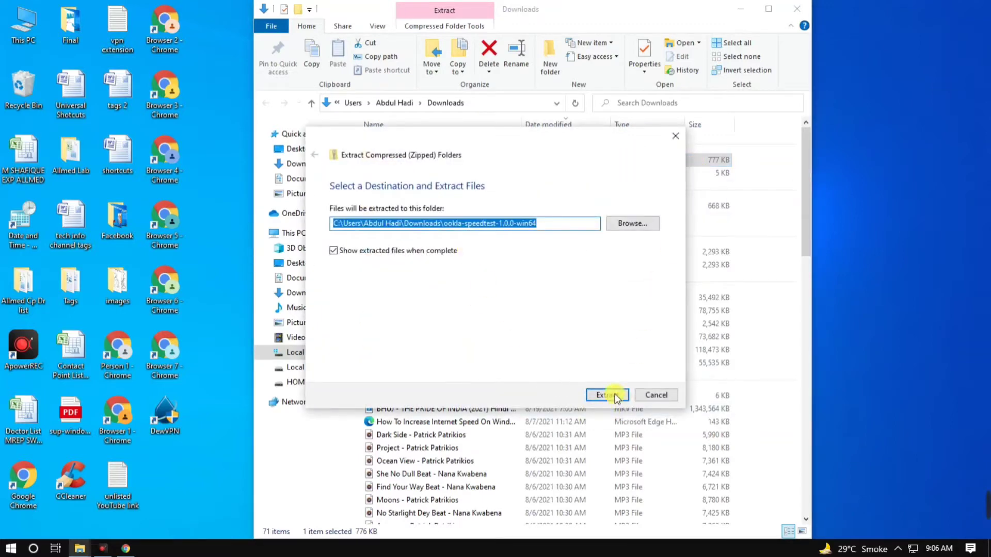
left_click(614, 396)
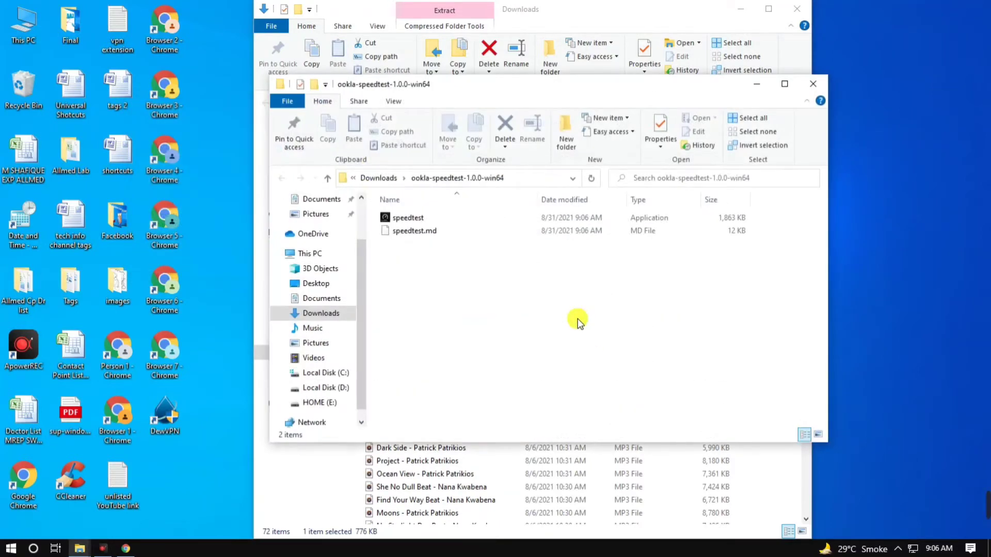
left_click(797, 8)
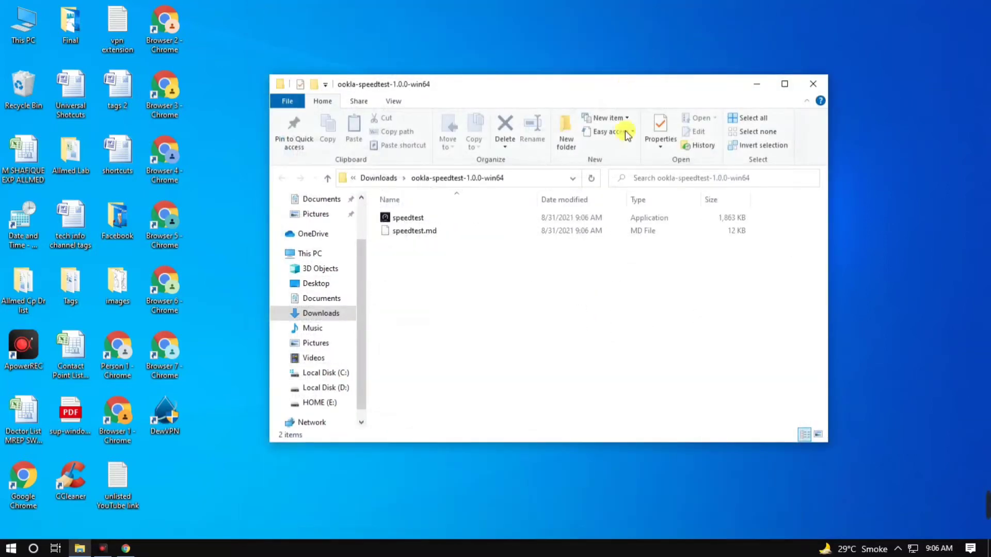
Copy the extracted speedtest application file.
left_click(405, 220)
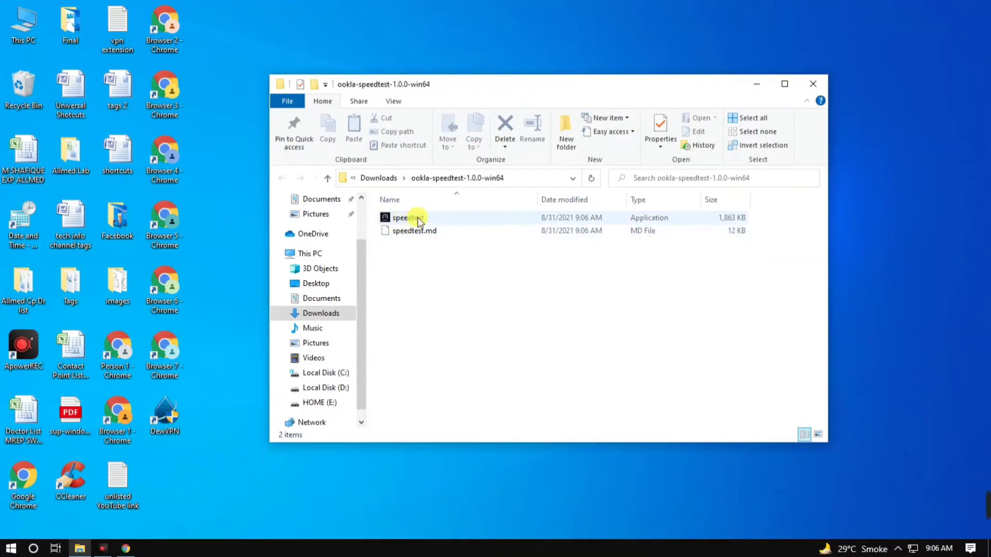
left_click(505, 219)
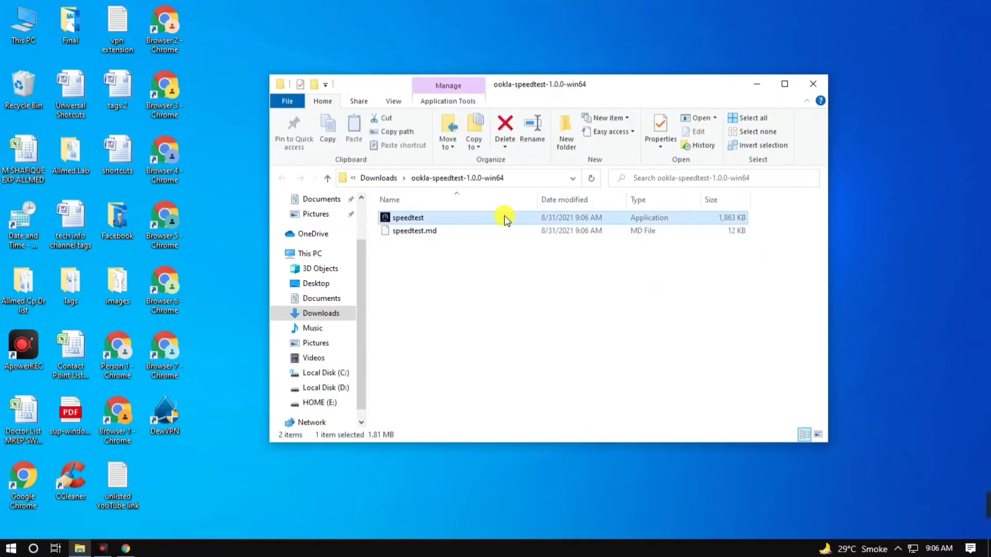
right_click(504, 216)
left_click(531, 406)
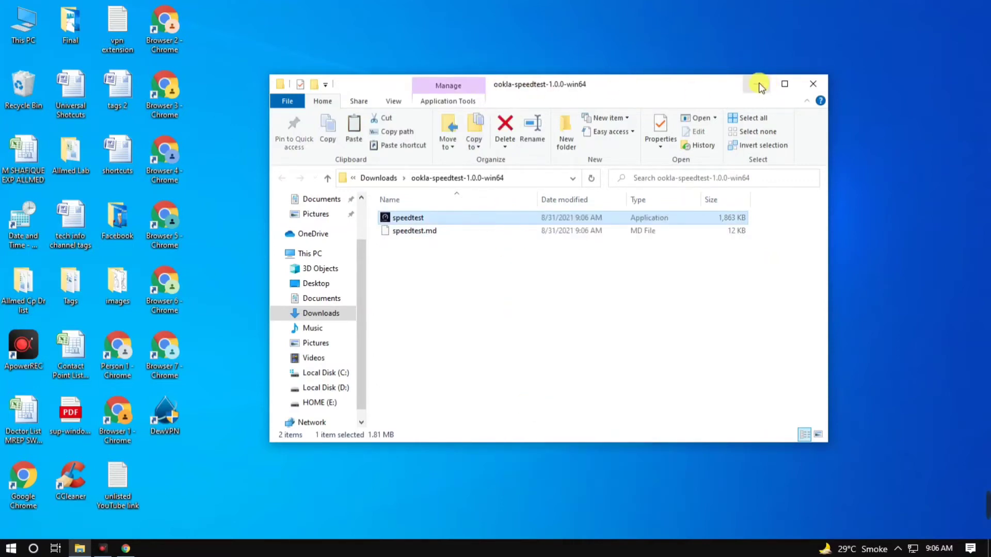
Maximize the folder window and open Local Disk (C:).
double_click(705, 90)
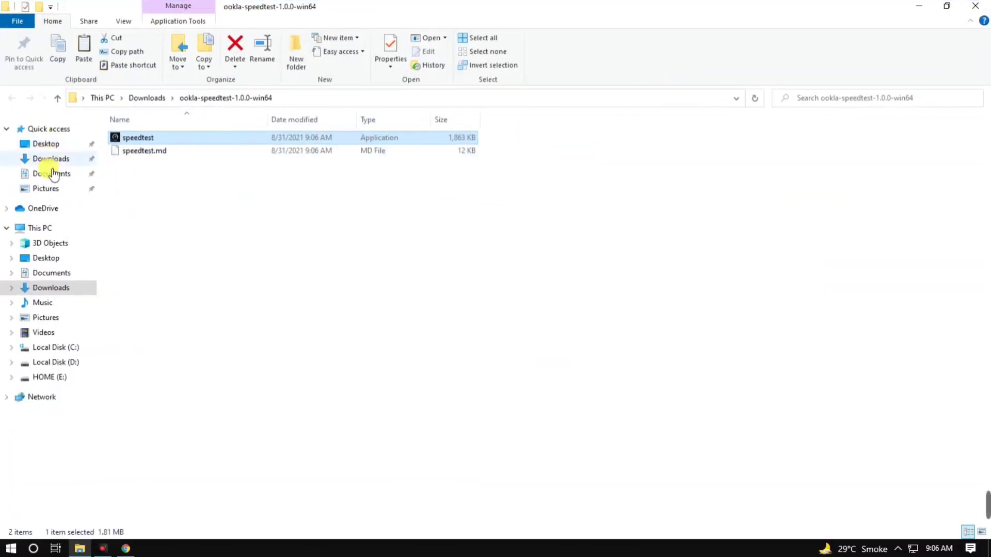
left_click(52, 349)
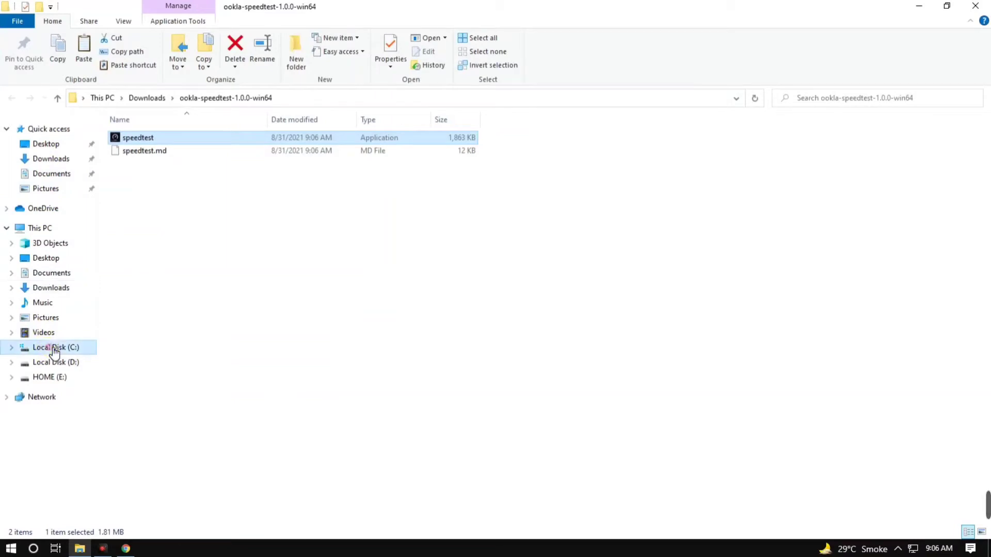
Look into the Program Files (x86) and Program Files folders and return to the root of Local Disk (C:).
left_click(139, 164)
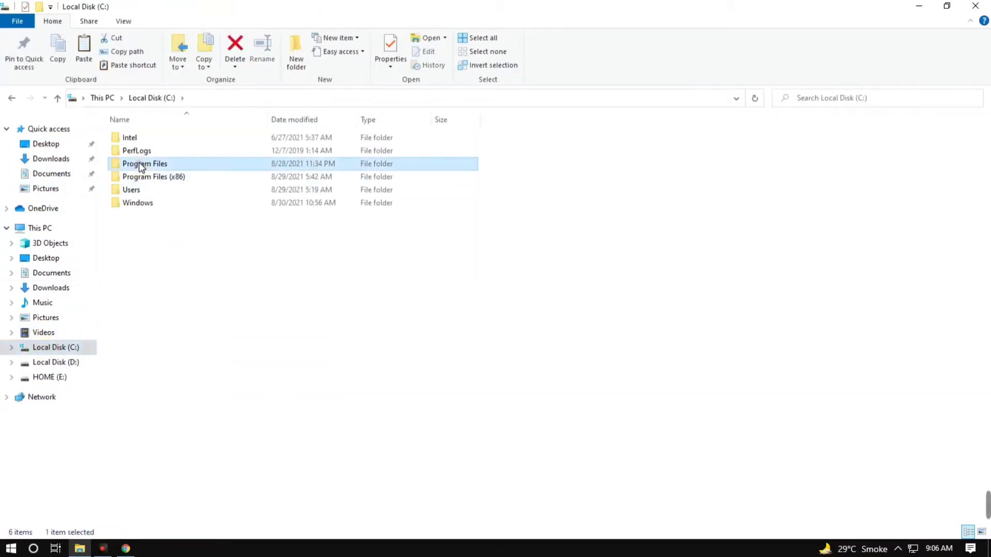
left_click(140, 177)
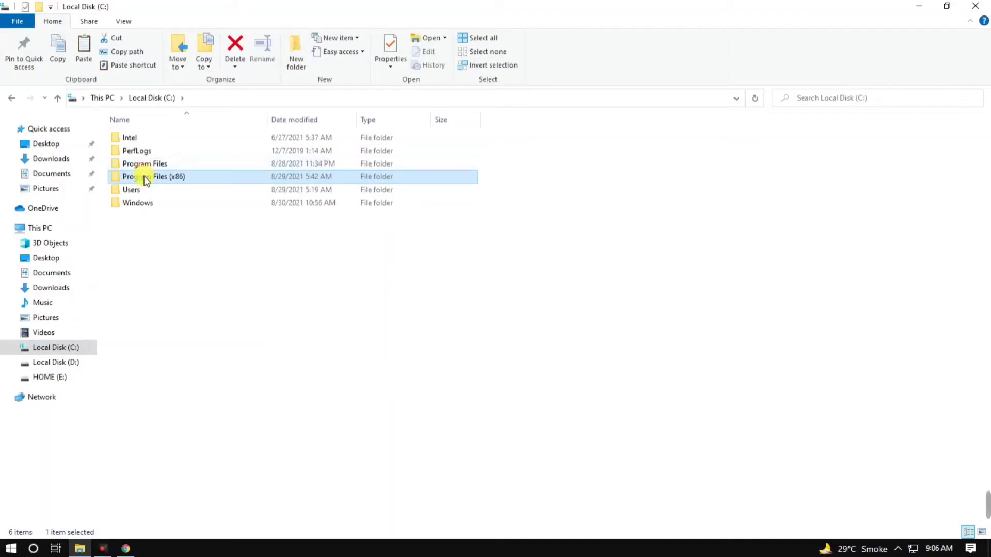
double_click(146, 180)
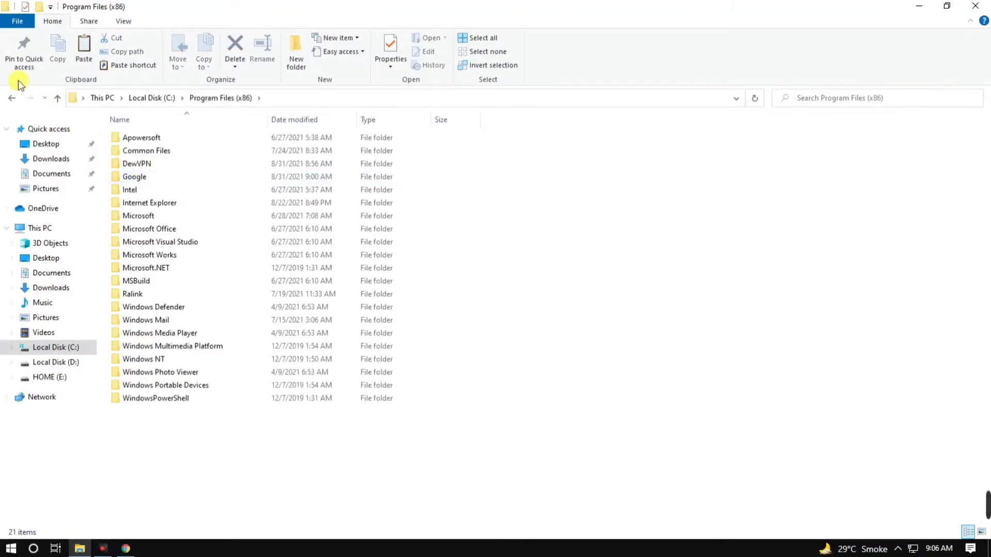
left_click(15, 104)
double_click(163, 167)
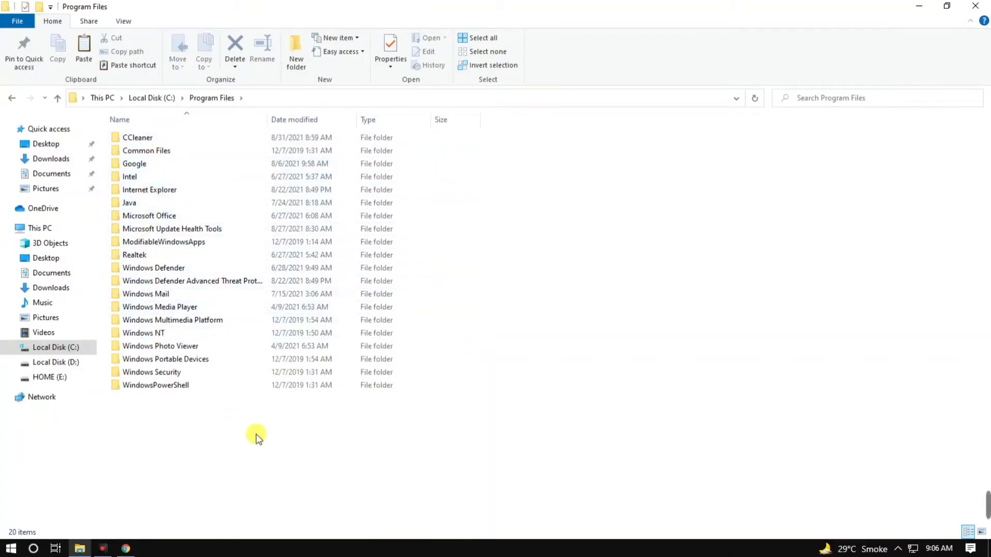
left_click(12, 100)
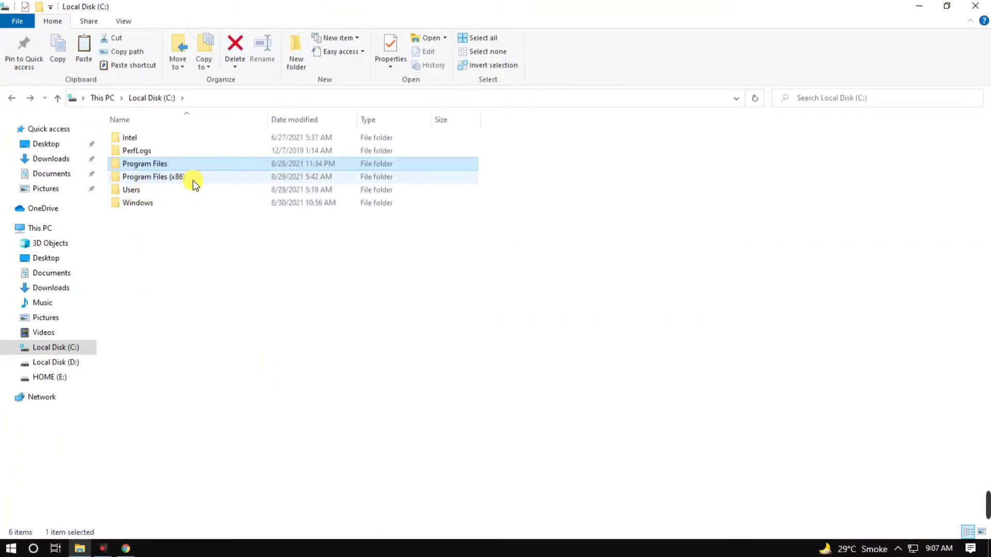
Paste the speedtest application into the C: Windows folder with administrator permission and close the folder window.
left_click(130, 206)
double_click(129, 204)
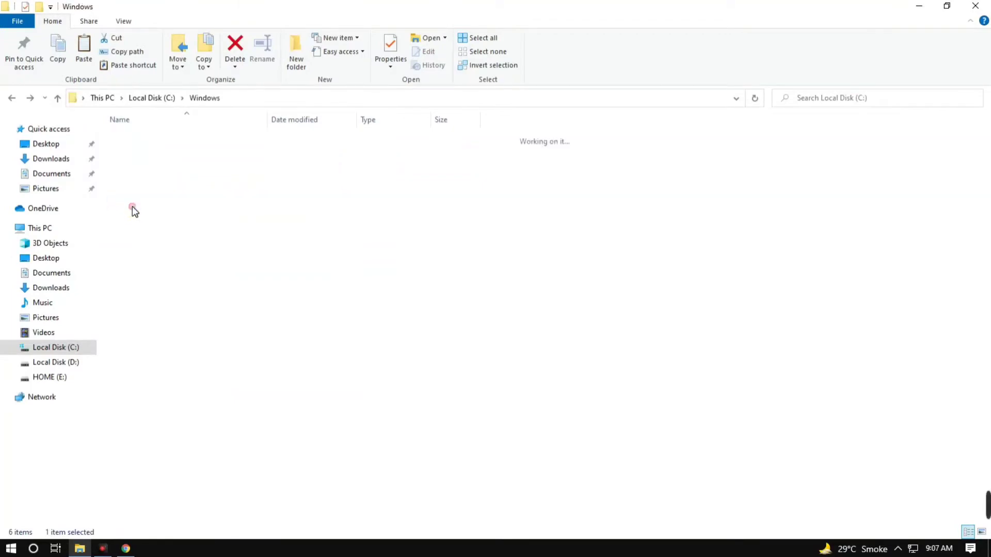
scroll(186, 275, "down", 20)
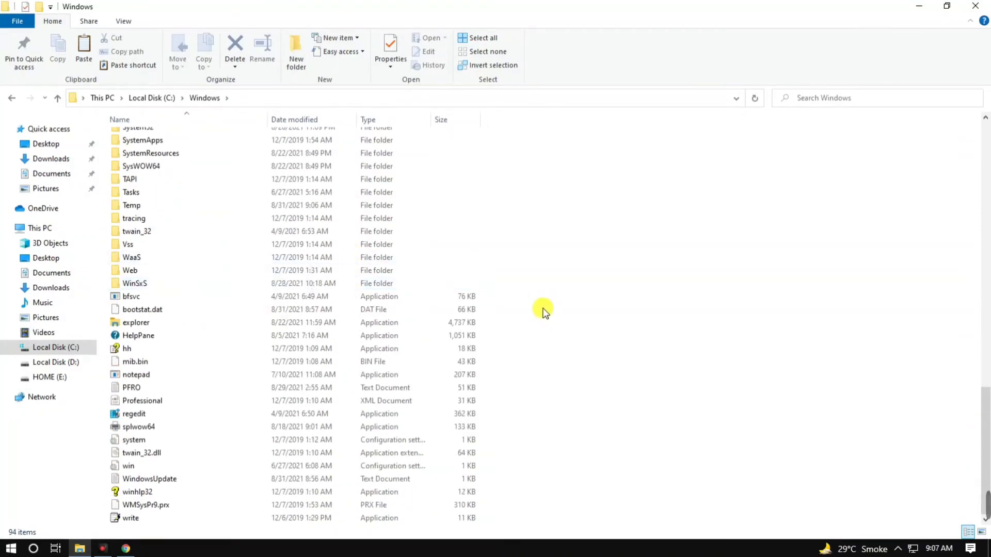
right_click(543, 307)
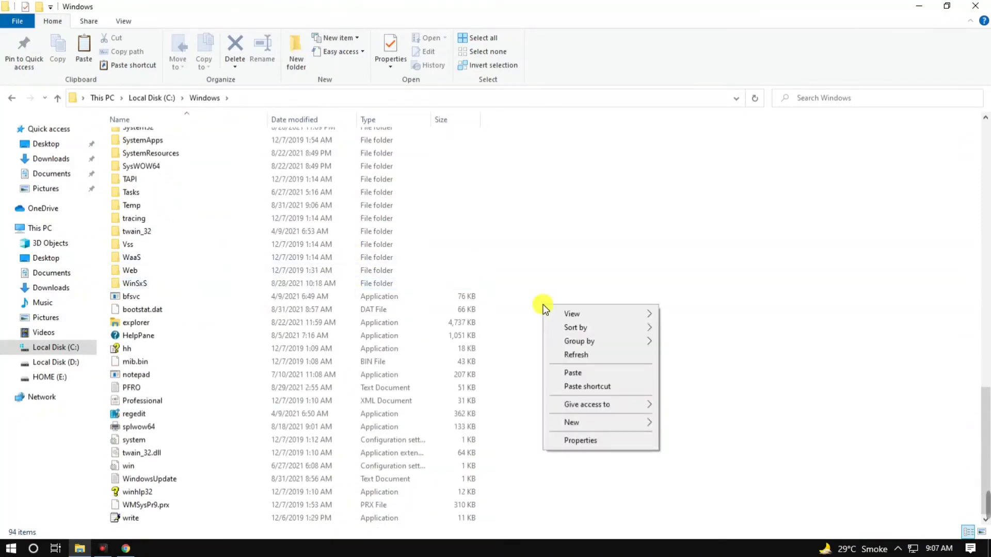
left_click(572, 374)
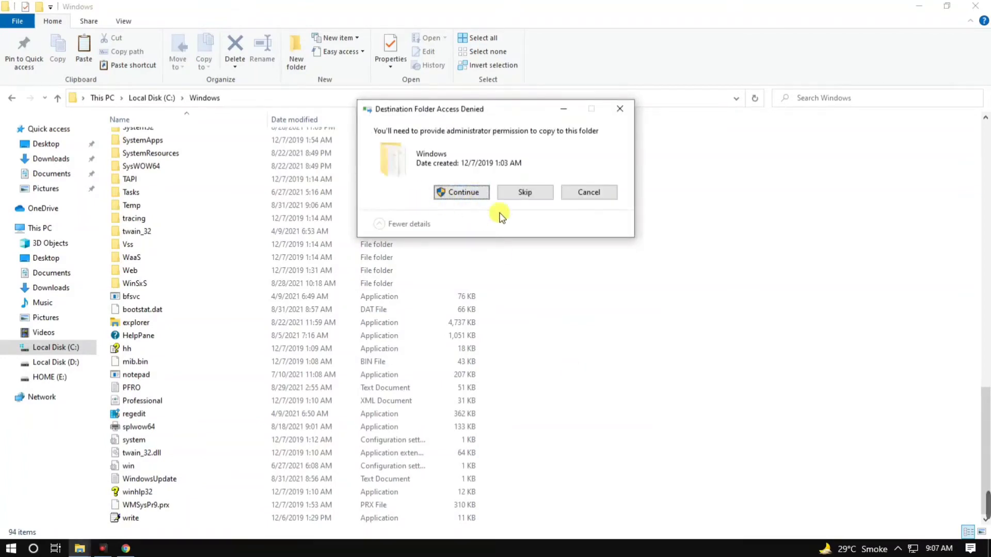
left_click(461, 196)
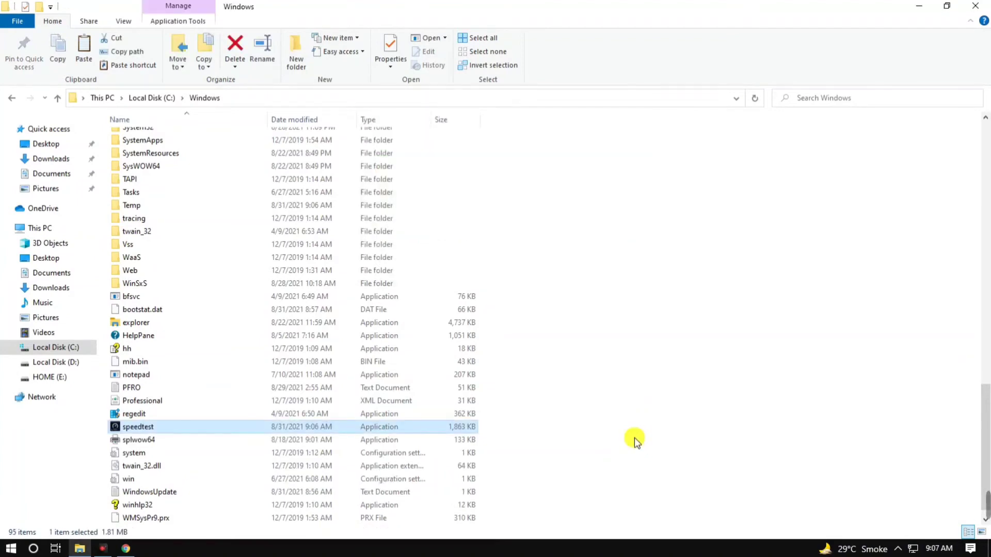
left_click(984, 12)
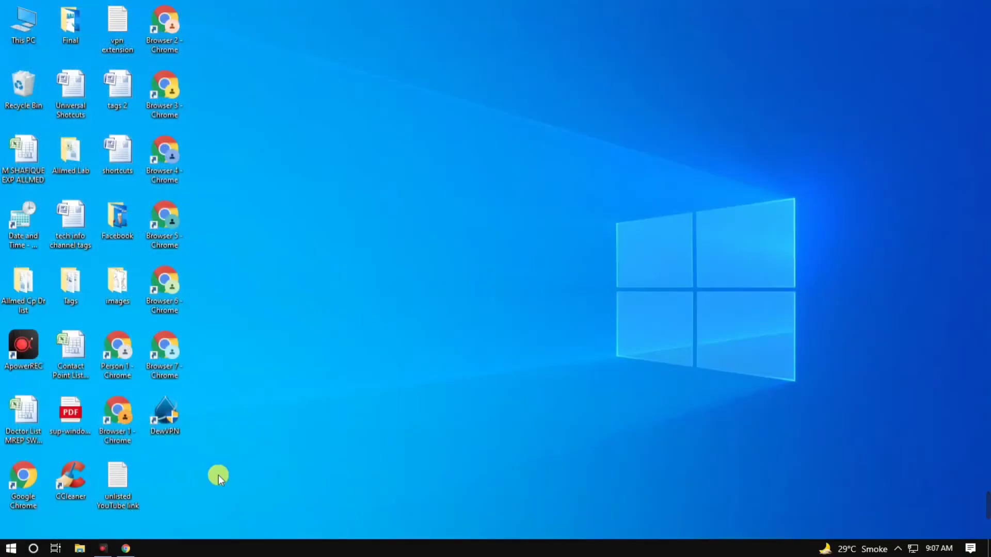
Try to launch speedtest.net from the Windows Run dialog and dismiss the resulting message.
right_click(9, 551)
left_click(43, 483)
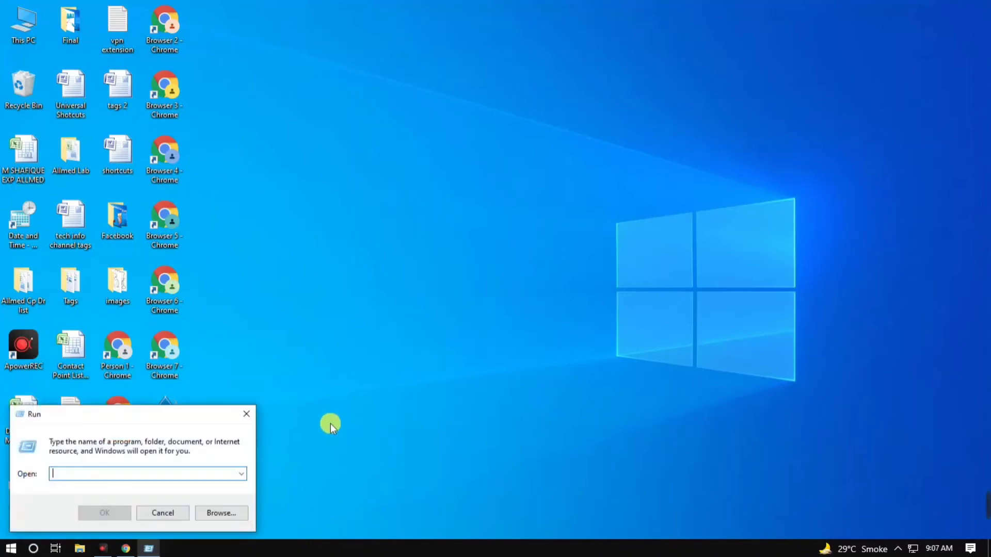
type("speedtest")
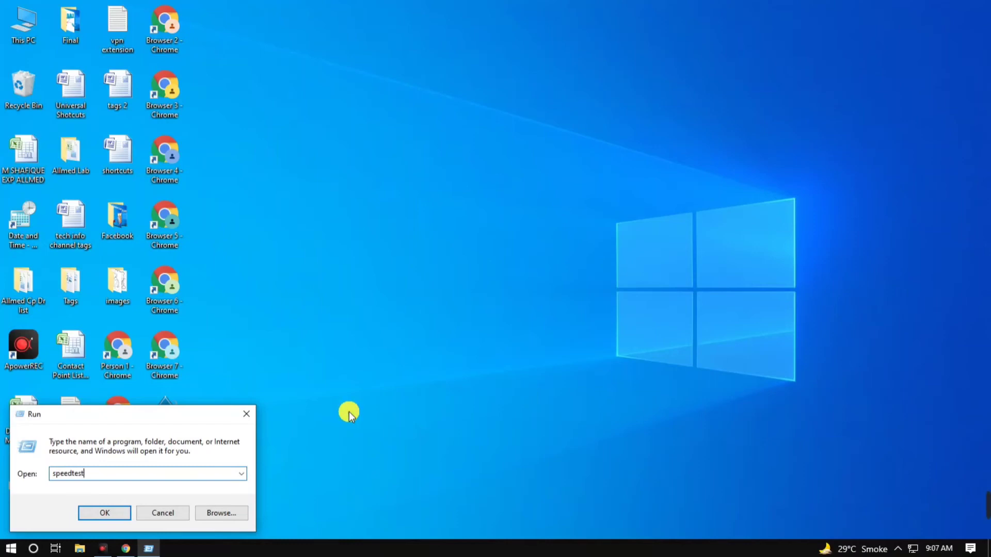
type("net")
key("Return")
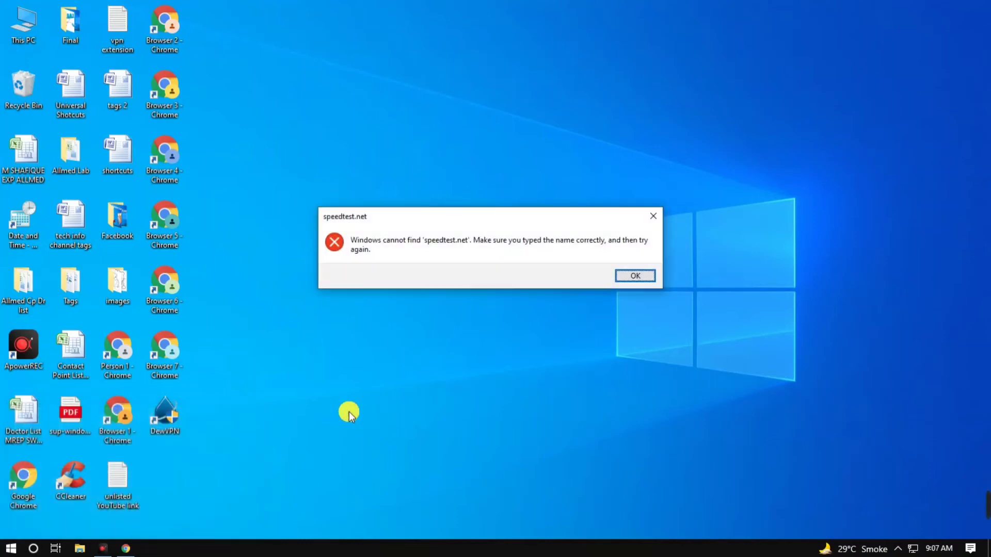
key("Return")
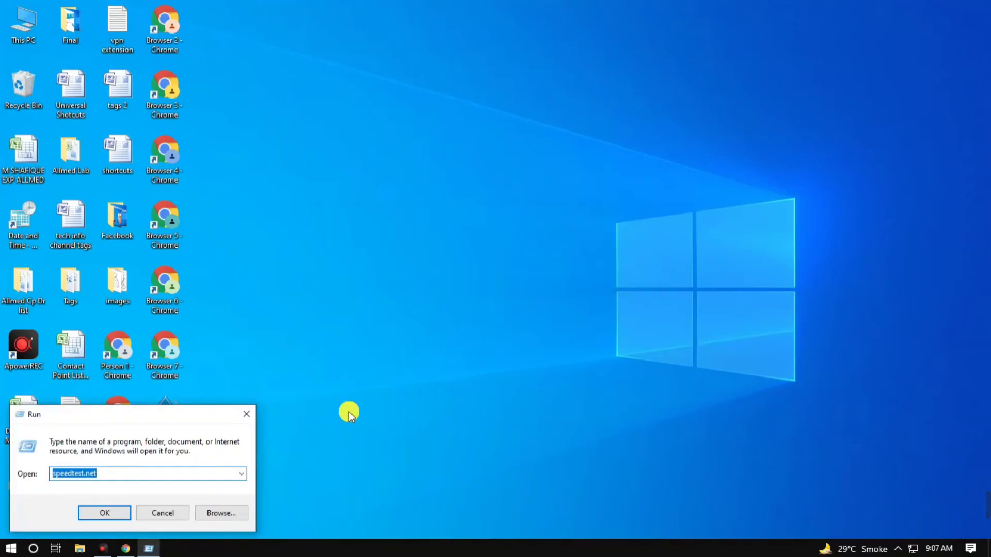
Shorten the Run command to speedtest and launch it.
left_click(149, 475)
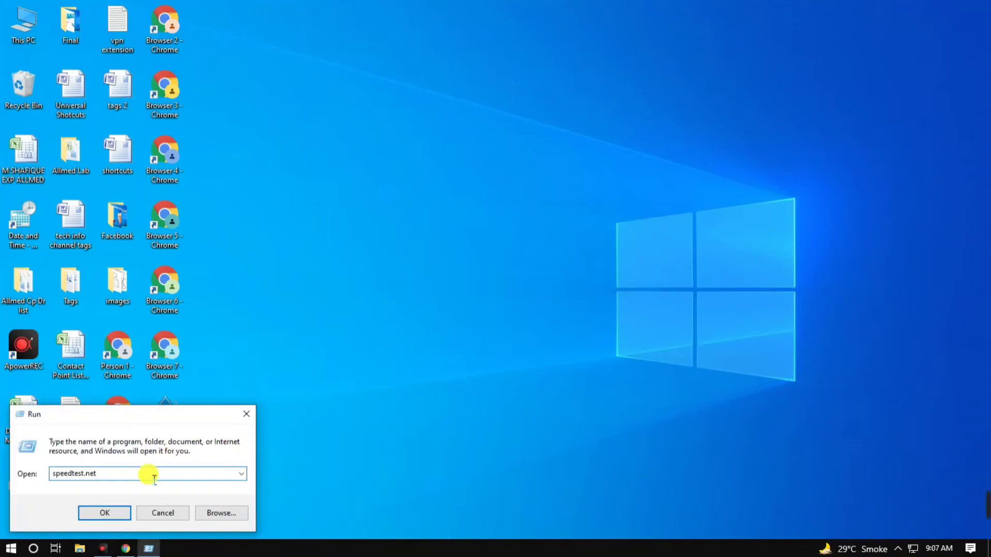
key("BackSpace")
key("BackSpace")
key("BackSpace")
key("BackSpace")
key("Return")
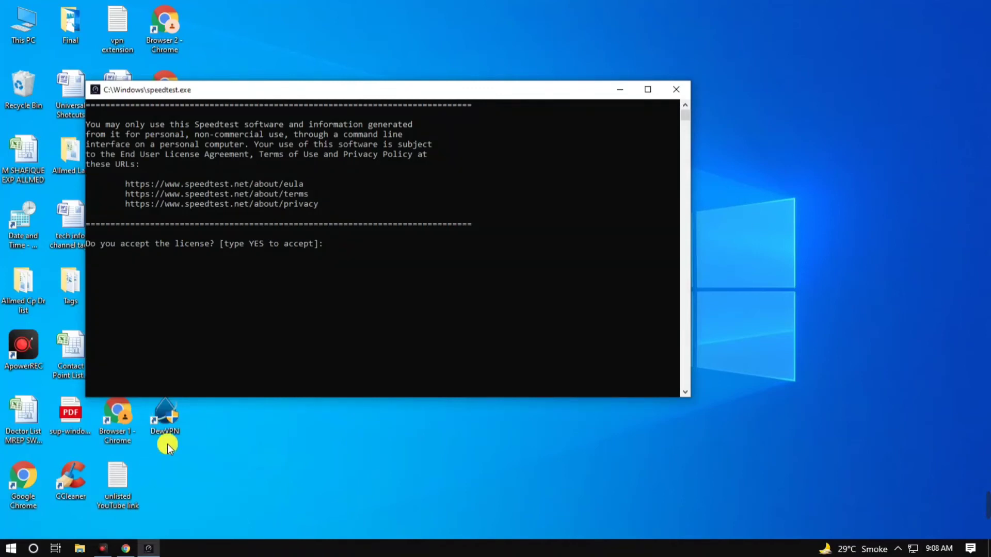
Accept the Speedtest license with yes to start the test, and reposition and heighten the console window.
left_click_drag(447, 90, 605, 37)
left_click(584, 175)
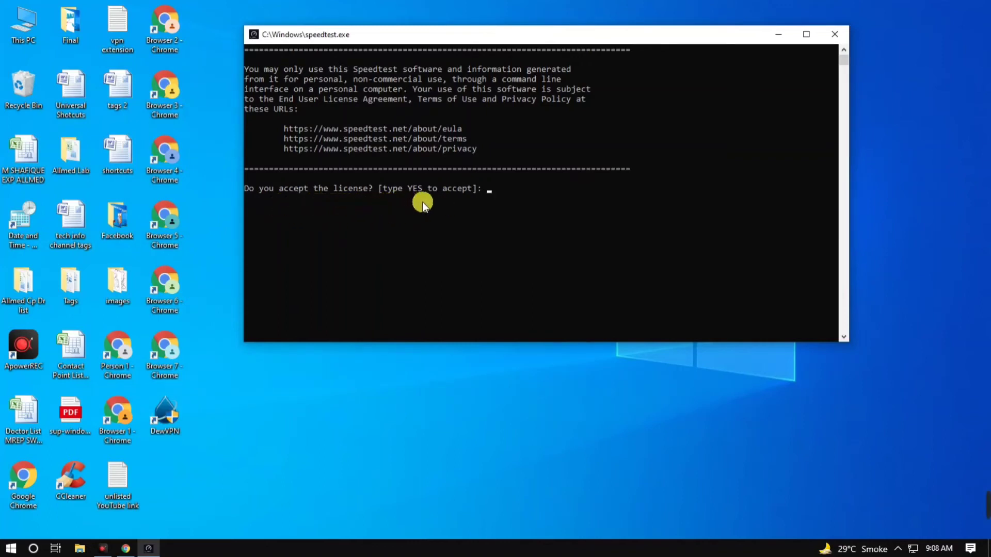
type("yes")
key("Return")
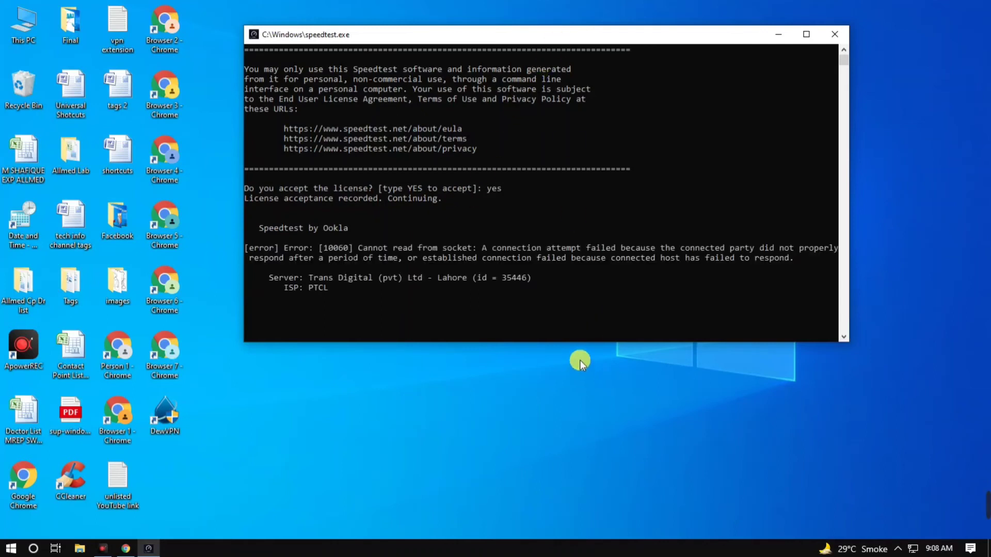
left_click_drag(580, 344, 580, 535)
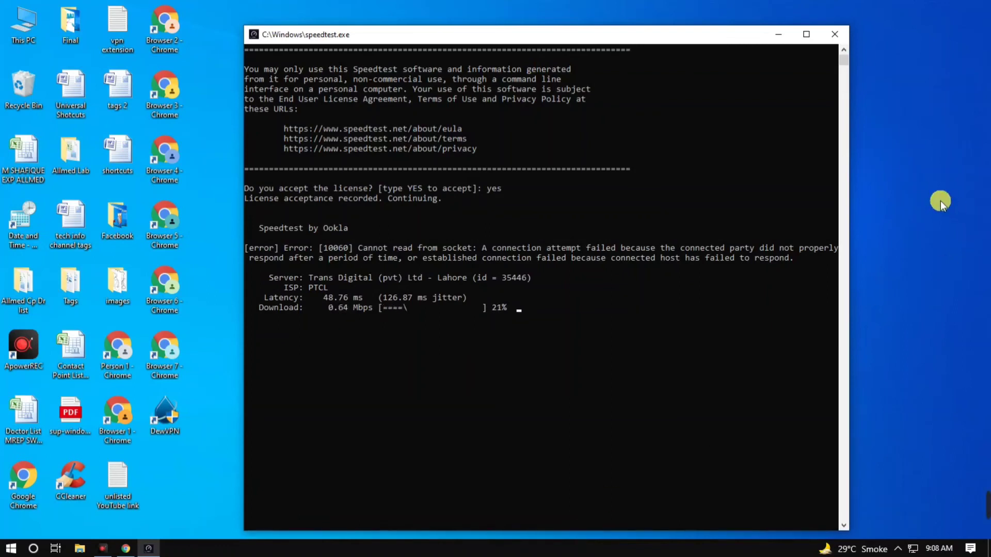